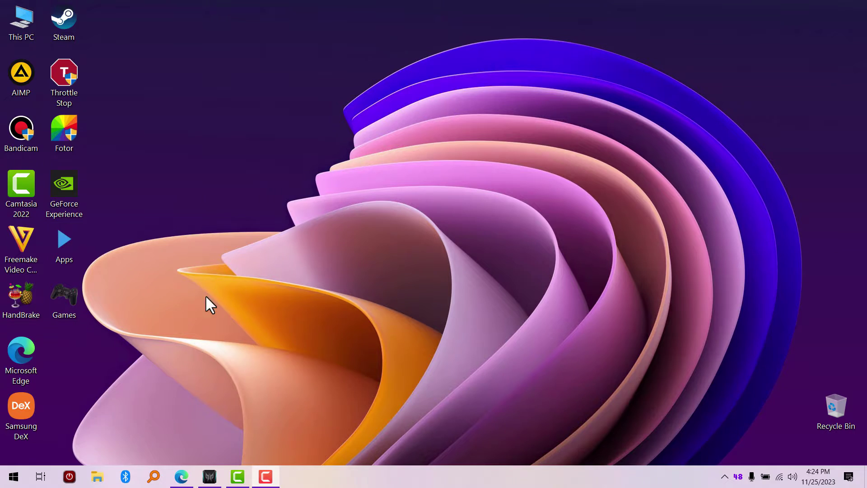
Confirm the PredatorSense Overclocking page shows the GPU on Normal, then close PredatorSense.
click(214, 486)
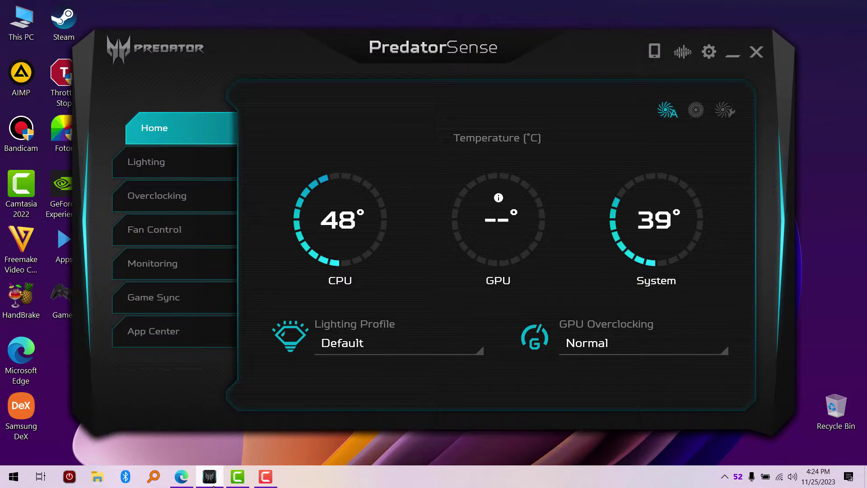
click(194, 206)
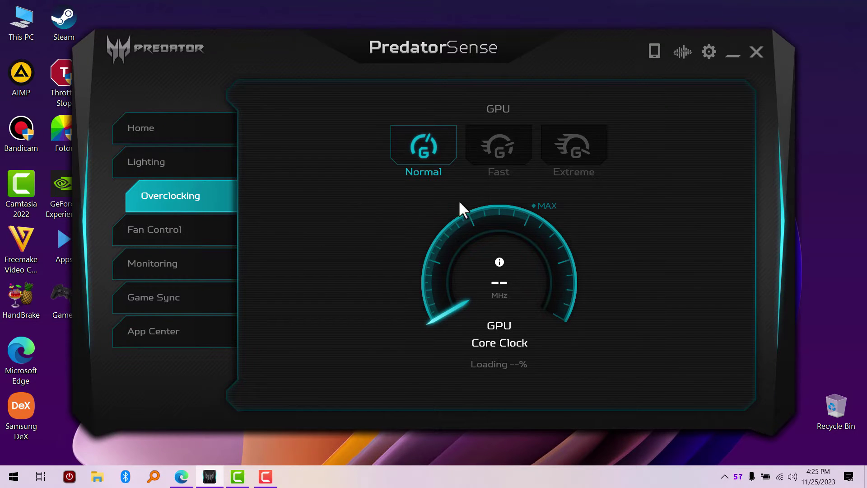
drag(472, 56, 479, 100)
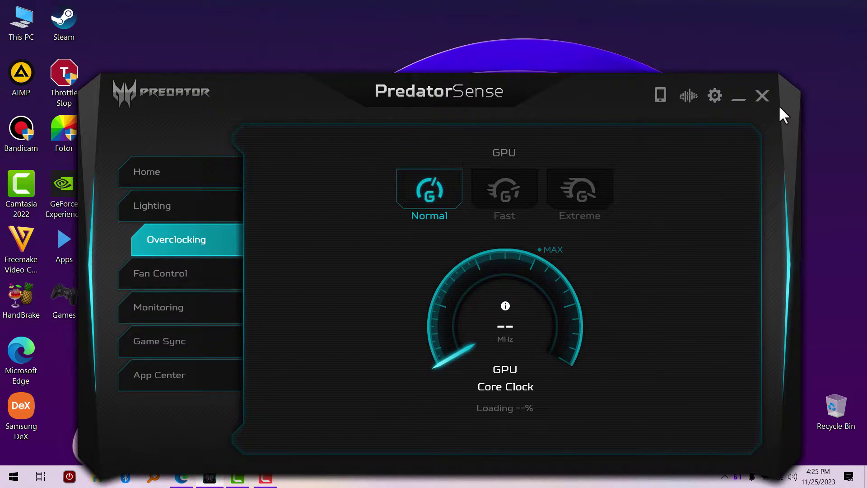
click(764, 95)
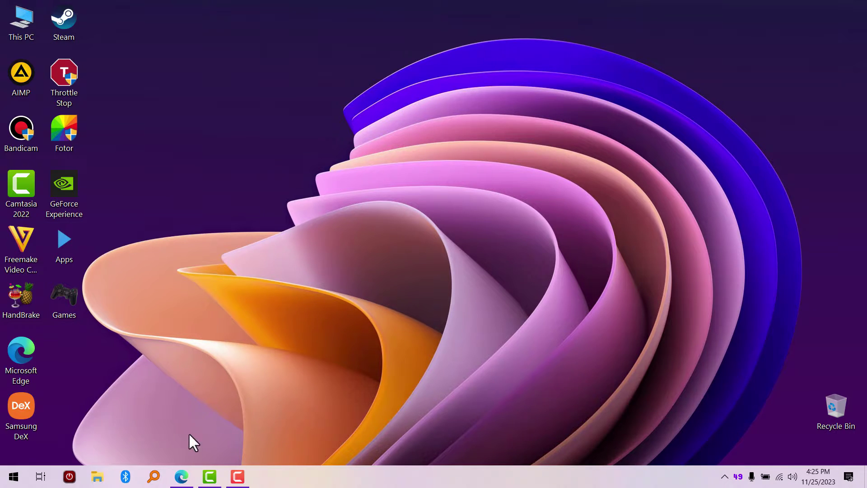
click(183, 476)
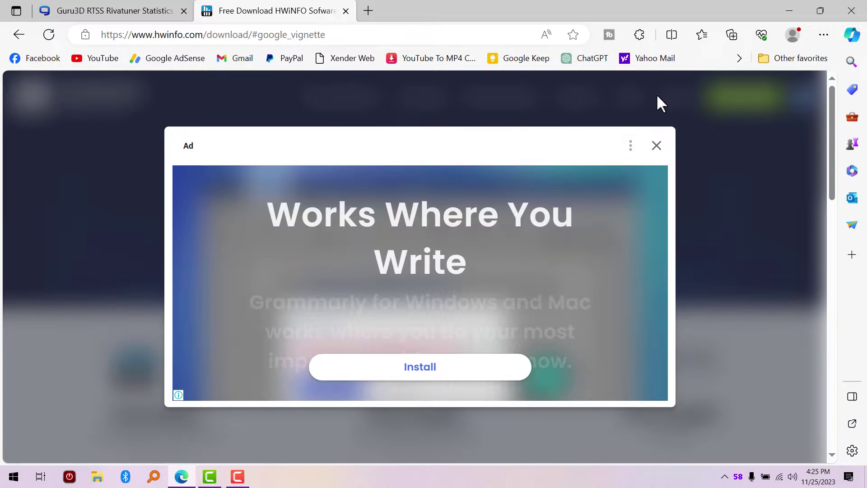
click(656, 147)
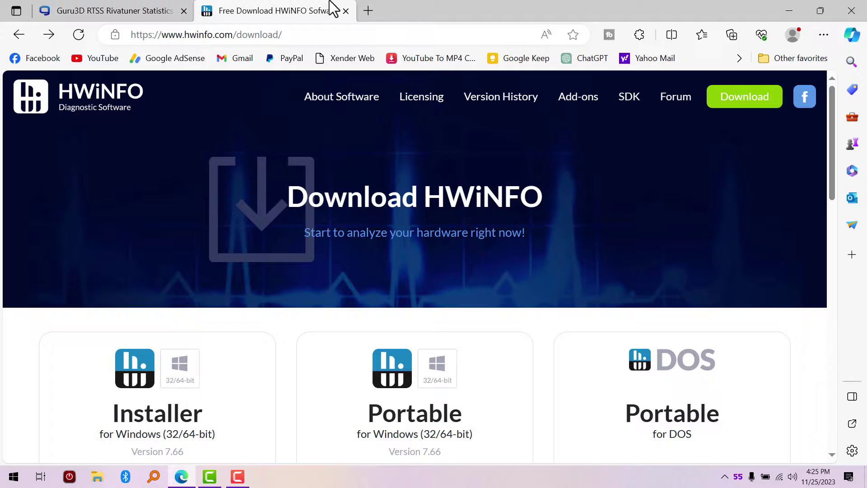
click(120, 9)
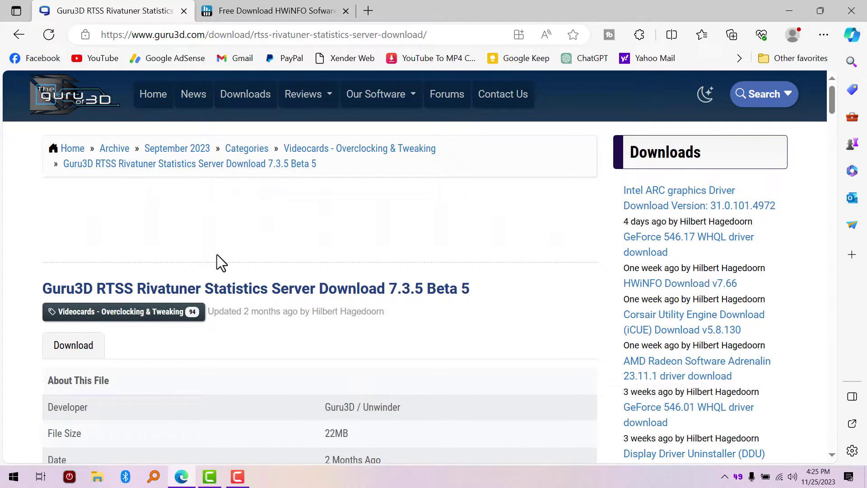
click(262, 8)
click(145, 4)
click(790, 10)
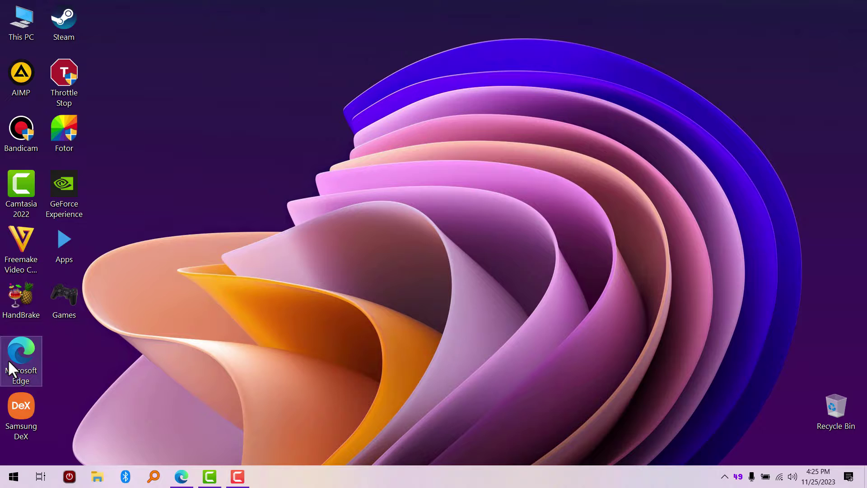
Launch RivaTuner Statistics Server from Start as administrator and bring up its main window.
click(14, 477)
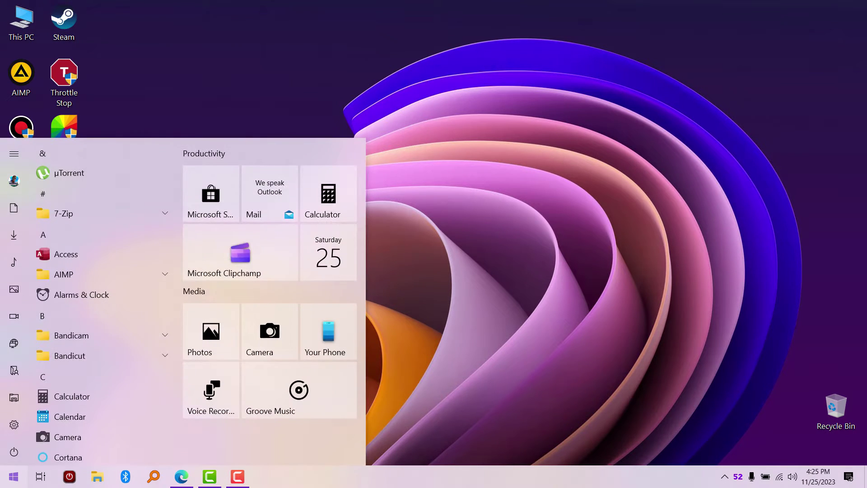
text(ri)
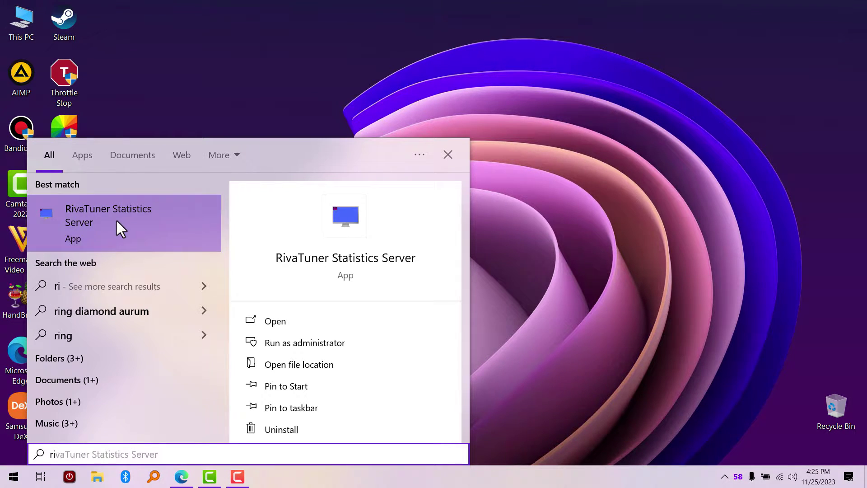
click(115, 220)
click(401, 322)
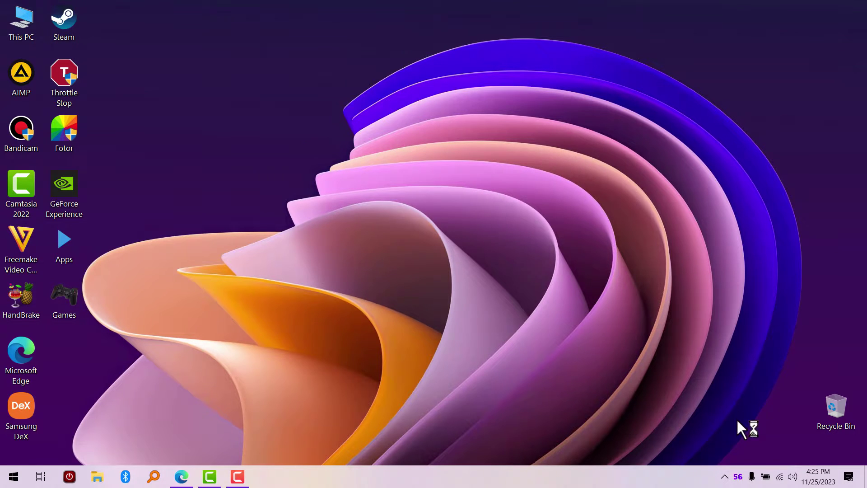
click(724, 478)
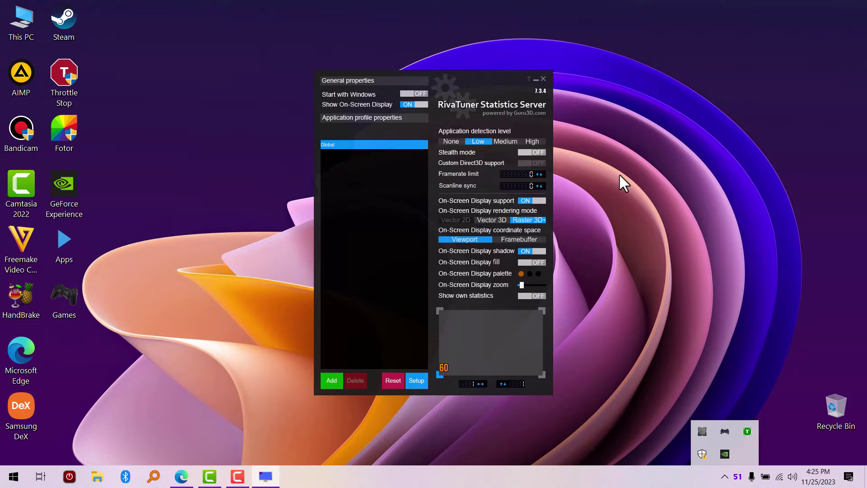
click(726, 476)
drag(444, 74, 407, 74)
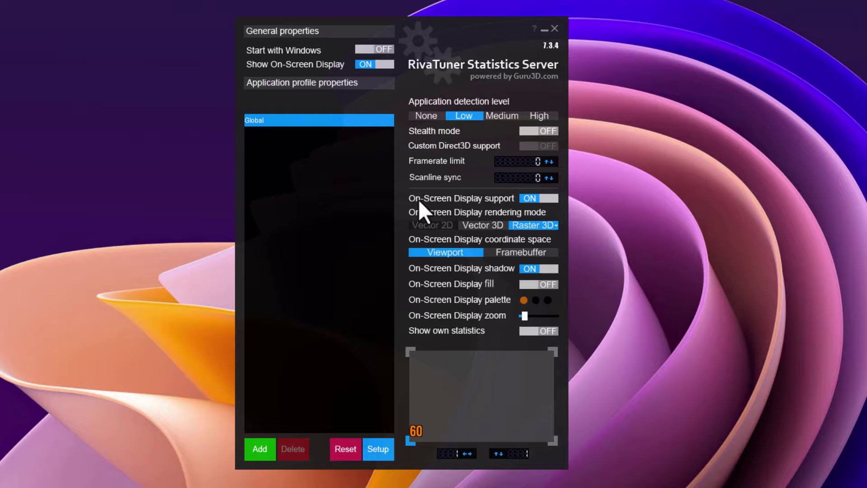
Leave On-Screen Display support enabled and hide the RivaTuner window.
click(542, 198)
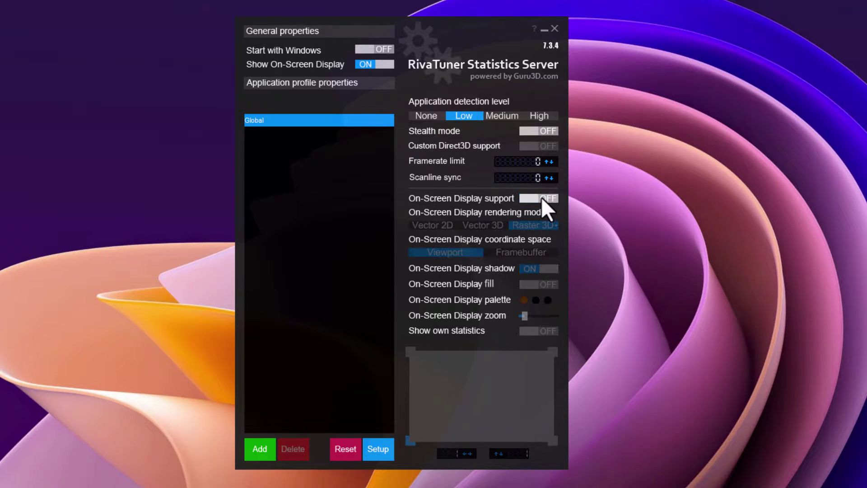
click(541, 198)
click(542, 199)
click(542, 198)
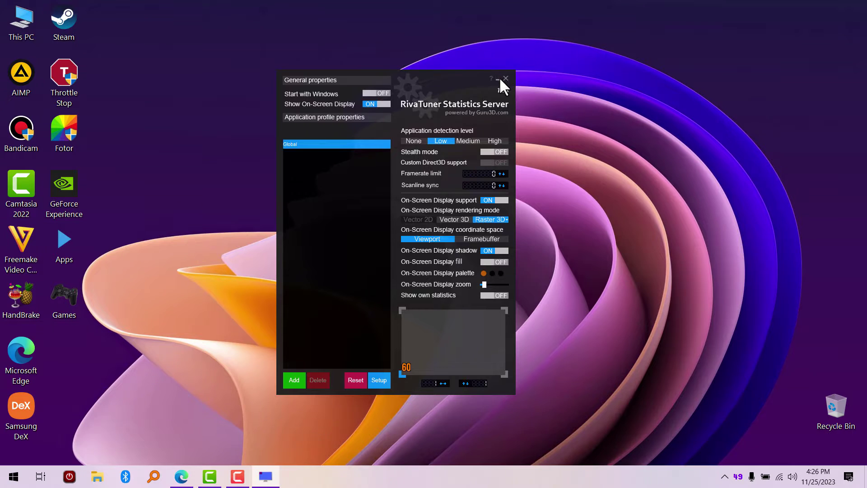
click(500, 77)
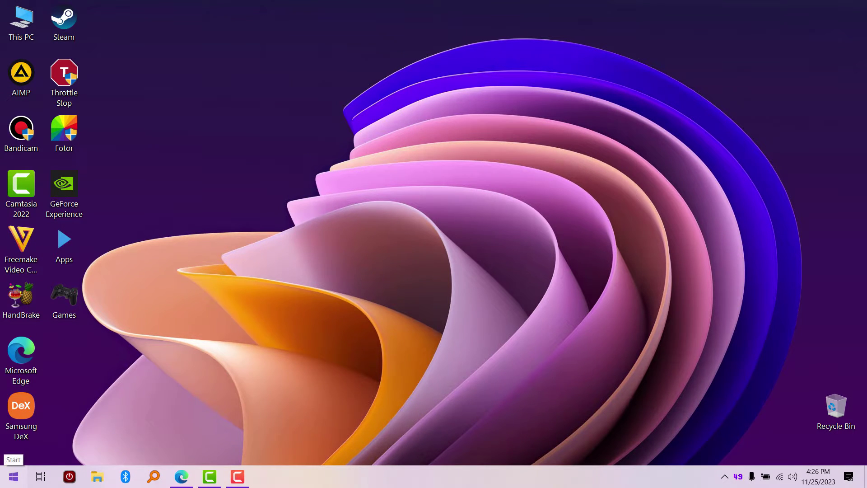
Launch HWiNFO64 from Start with administrator rights.
click(13, 476)
text(hw)
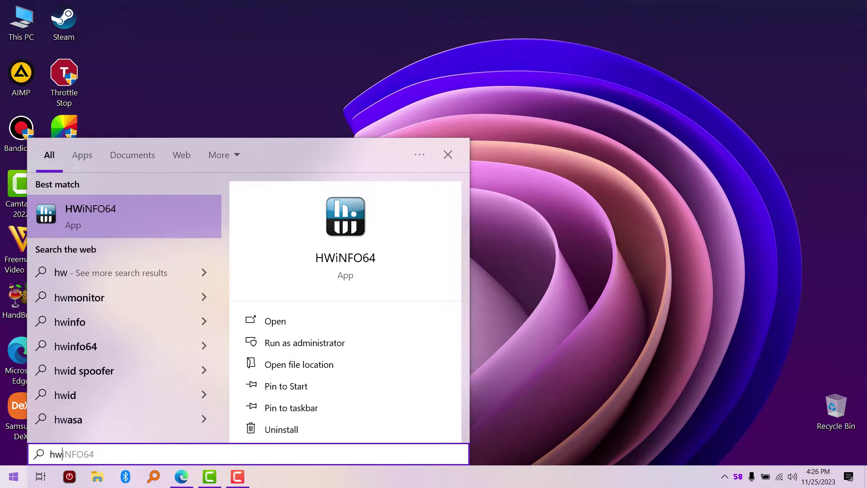
key(Return)
click(366, 319)
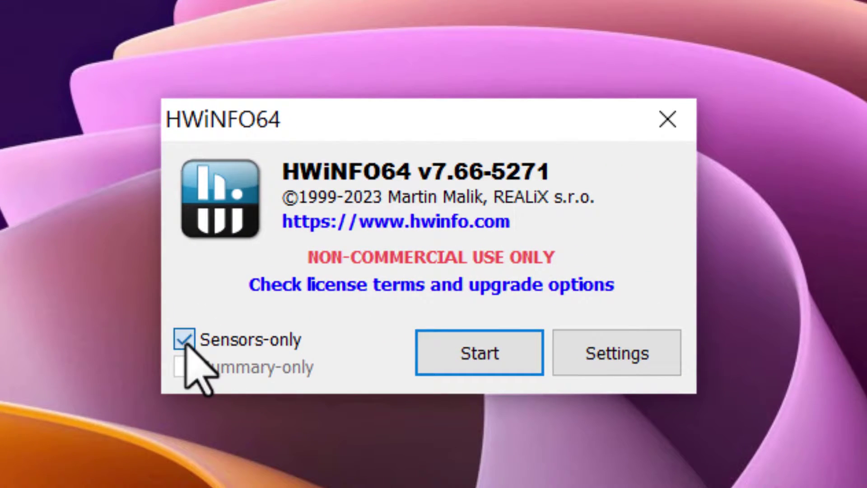
Start HWiNFO64 in Sensors-only mode, dismiss the update notice and reposition the Sensors Status window.
click(184, 340)
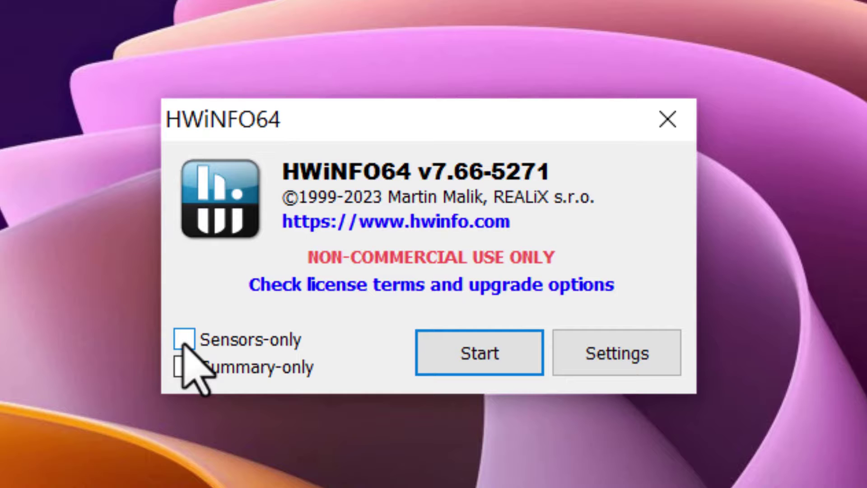
click(185, 340)
click(482, 353)
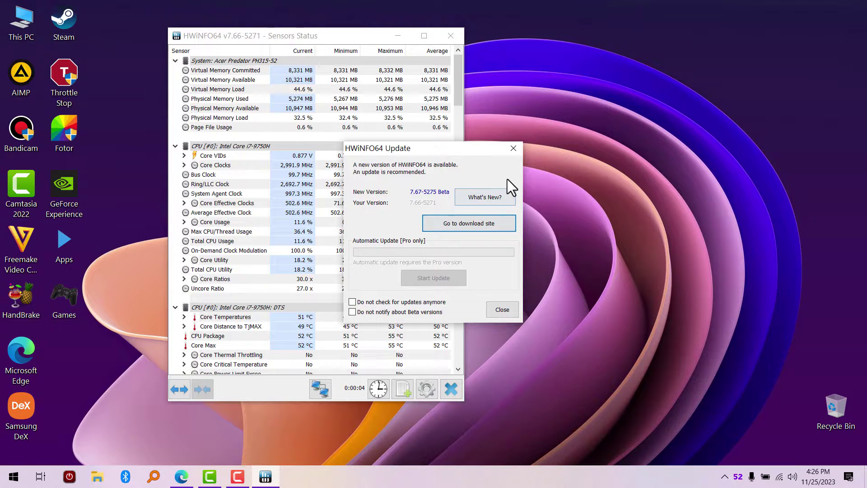
click(513, 148)
drag(311, 39, 379, 46)
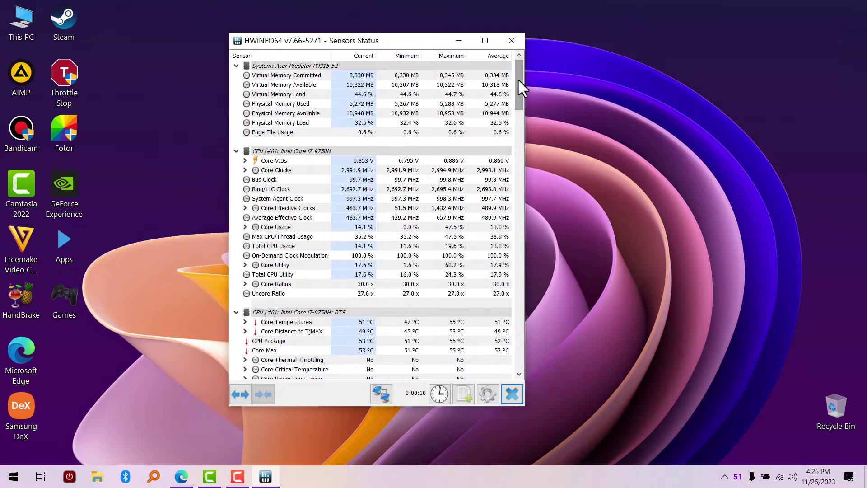
drag(518, 78, 493, 67)
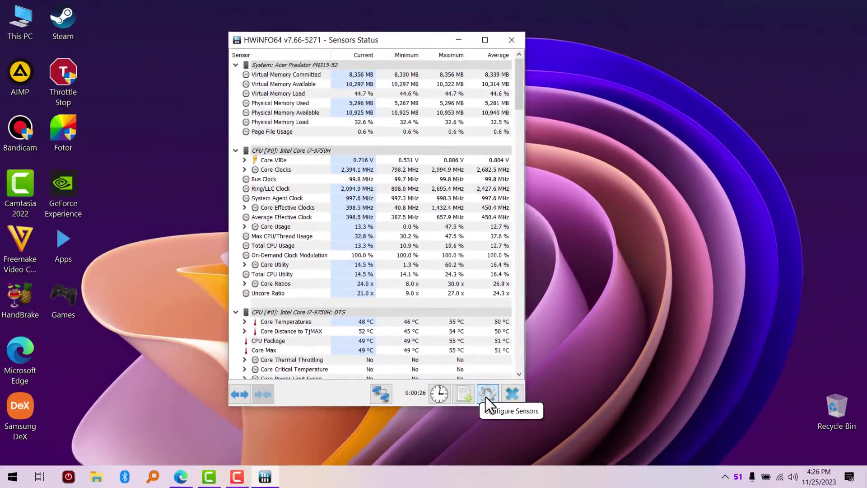
Open Sensor Settings on the OSD (RTSS) tab.
click(487, 395)
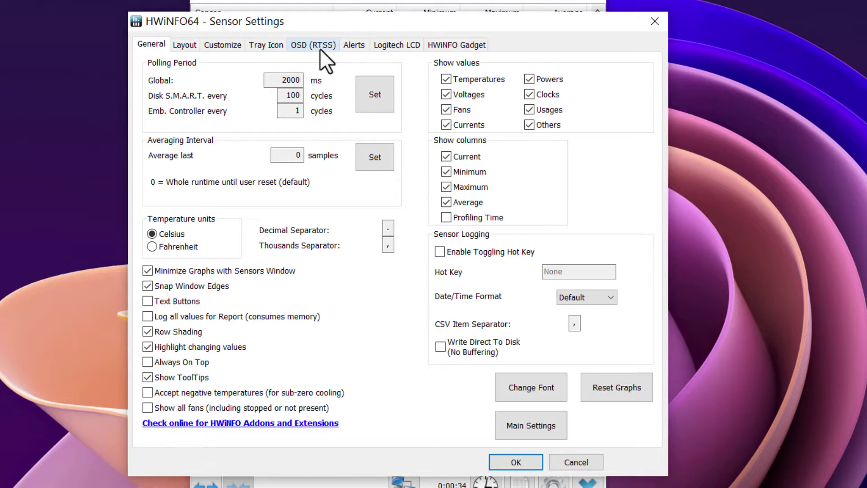
click(313, 45)
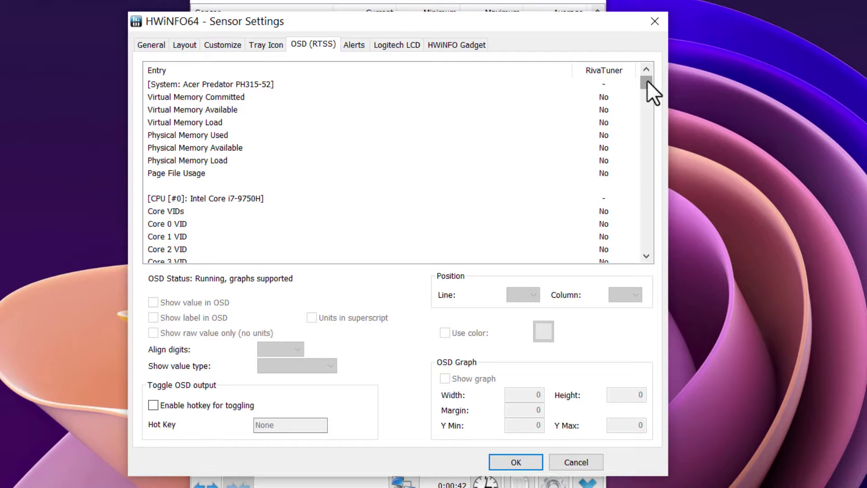
drag(648, 81, 645, 85)
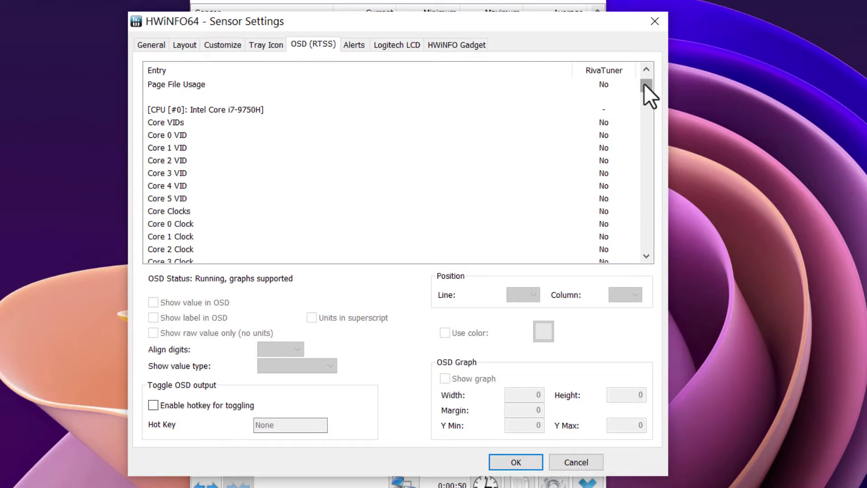
drag(645, 83, 651, 141)
Scroll the OSD sensor list past the power entries to CPU DTS Core Temperatures.
click(179, 164)
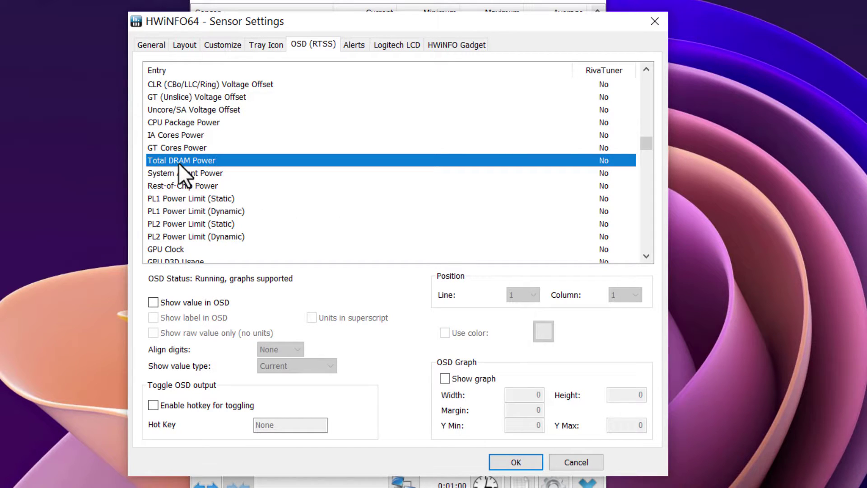
click(196, 176)
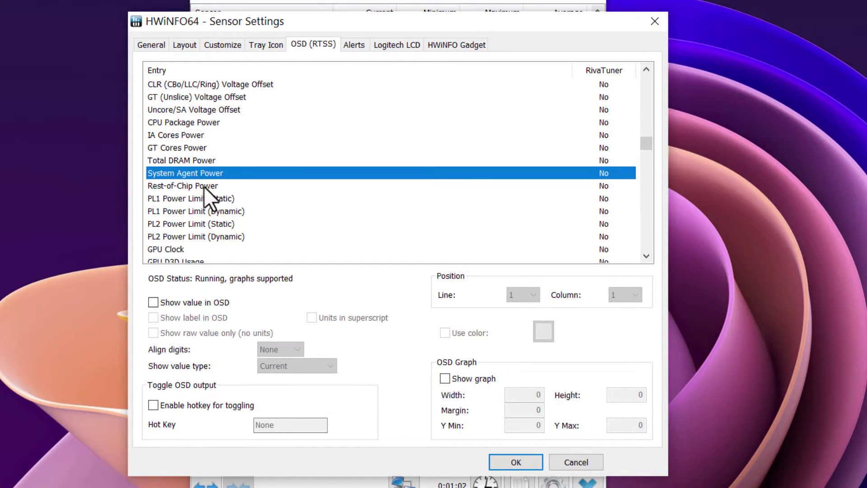
click(204, 186)
drag(642, 141, 646, 246)
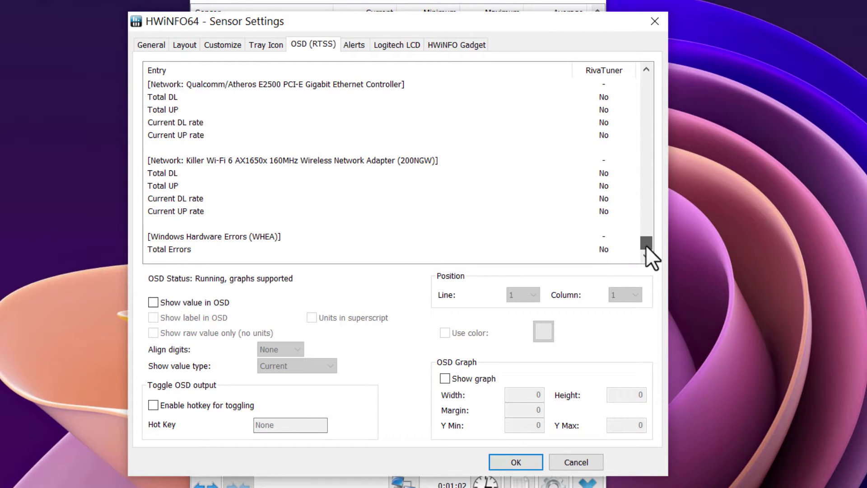
drag(646, 245, 644, 71)
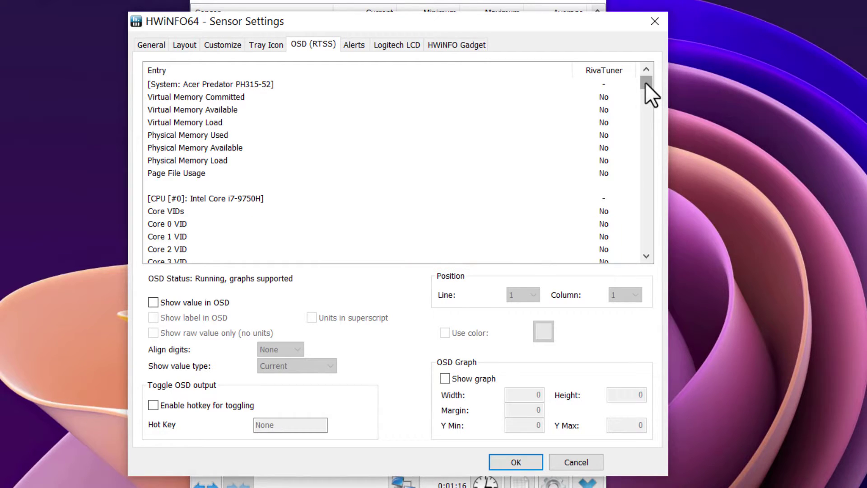
drag(645, 82, 653, 117)
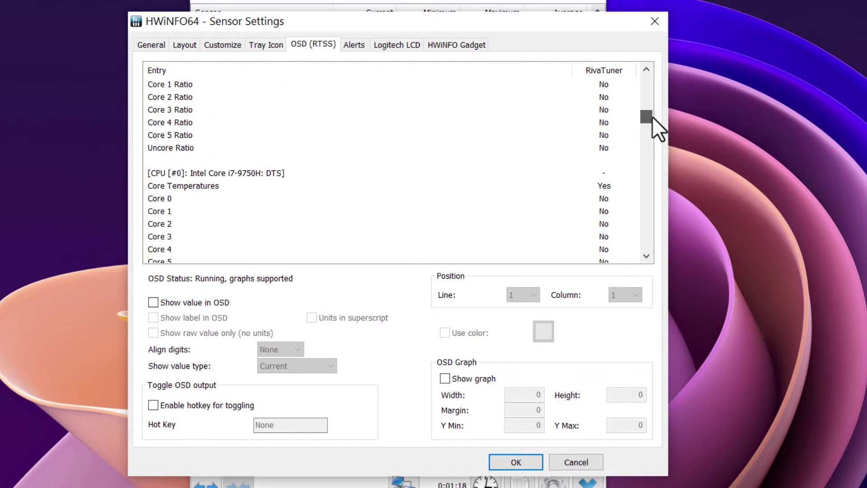
Show Core Temperatures in the OSD on line 2, column 1, in purple.
click(176, 187)
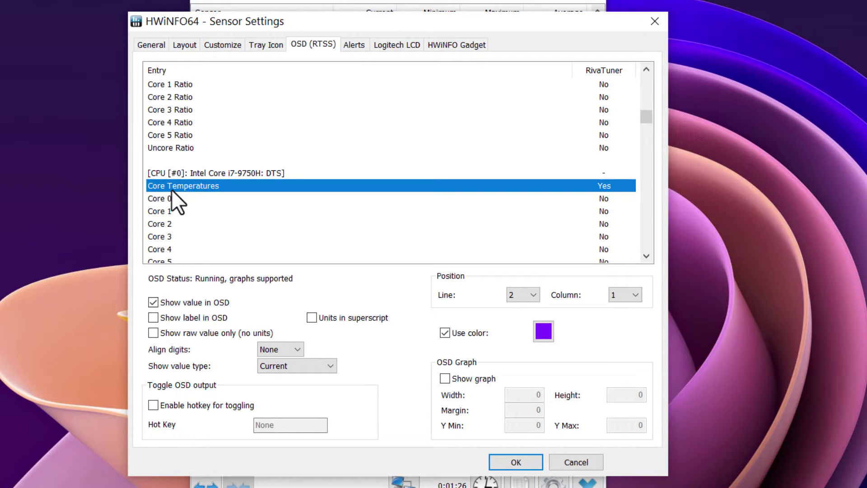
click(153, 302)
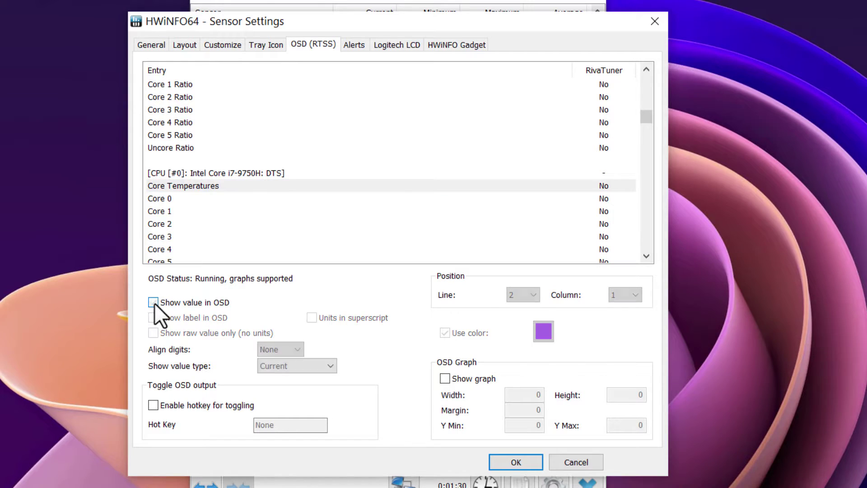
click(153, 303)
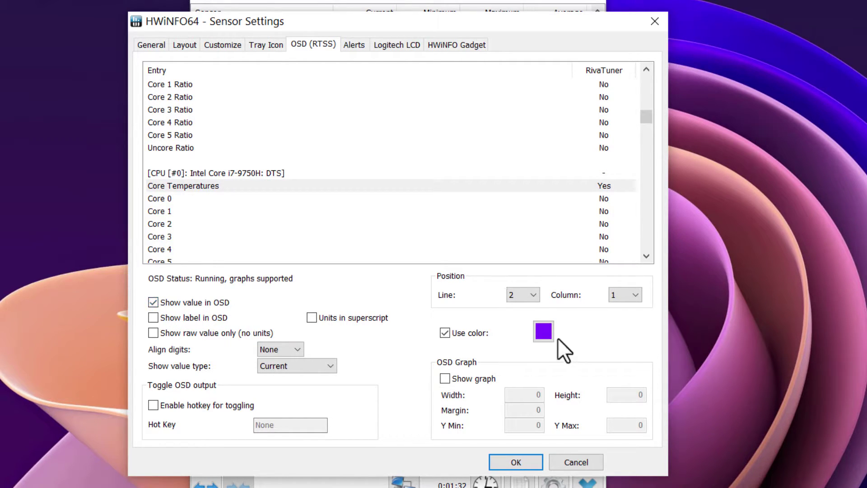
click(542, 332)
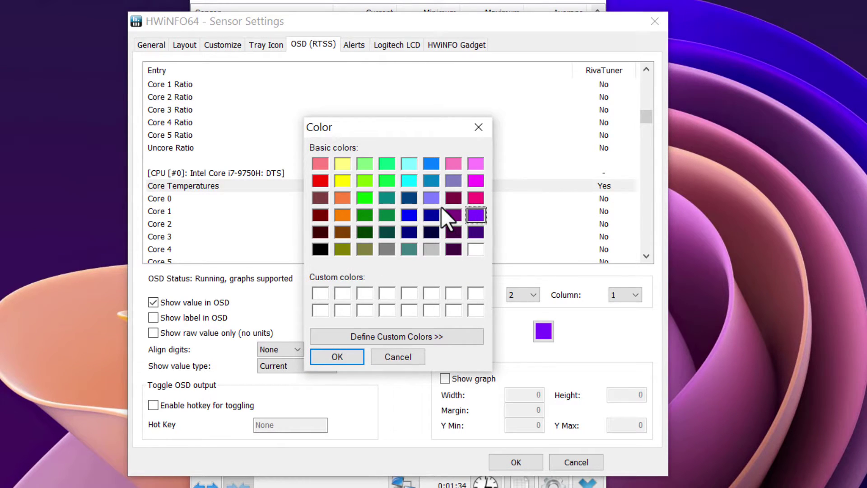
click(478, 127)
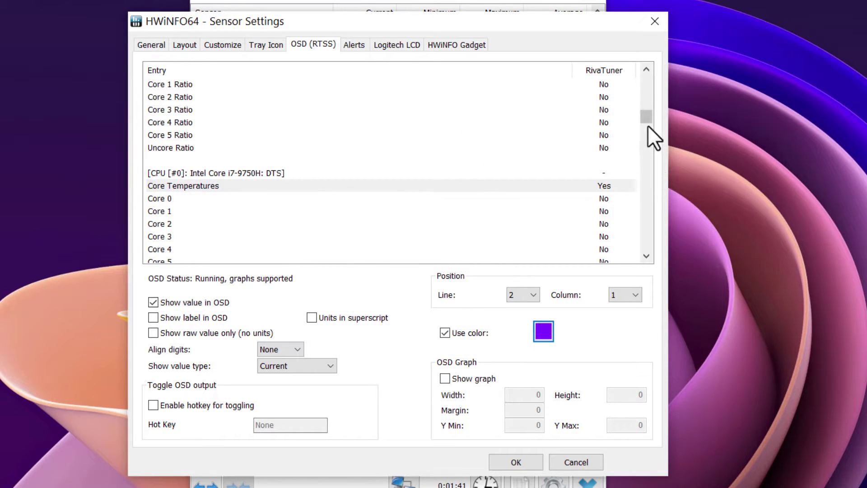
Show GPU Temperature in the OSD on line 1, column 1, in green.
drag(646, 122, 653, 215)
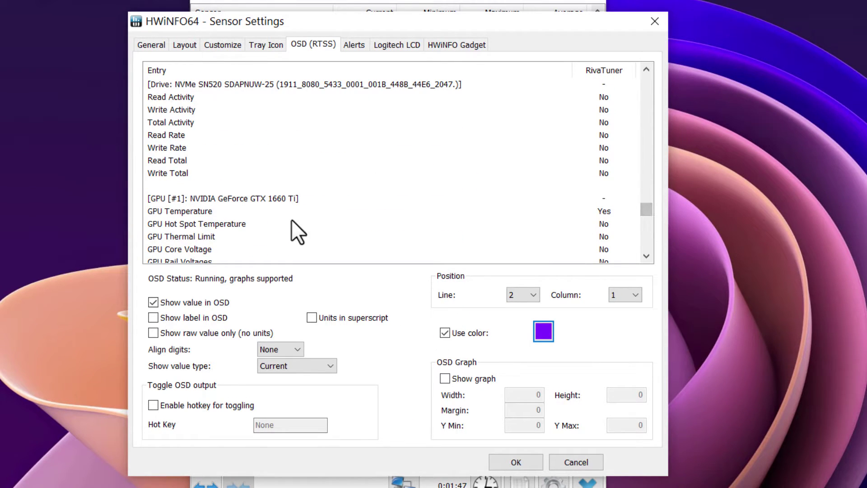
click(244, 210)
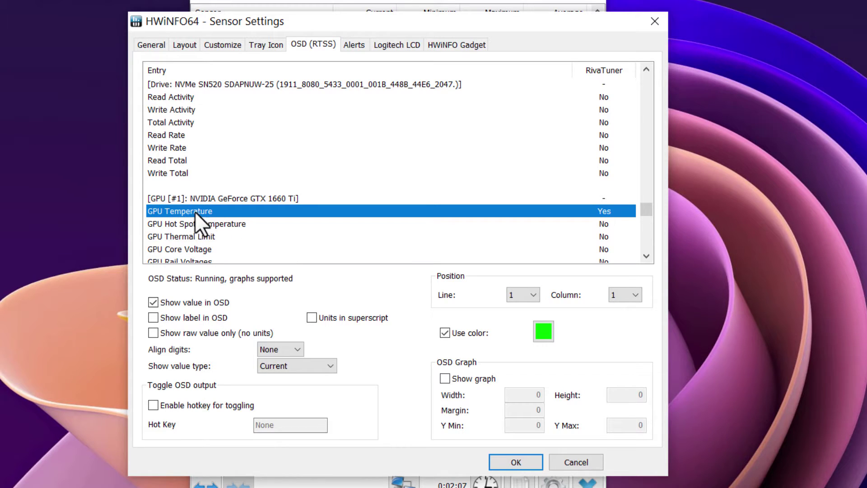
click(157, 305)
click(158, 305)
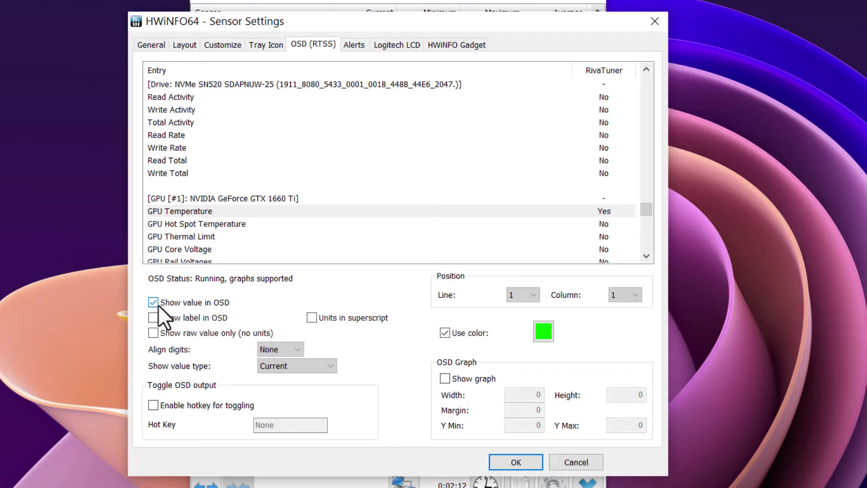
click(542, 334)
click(320, 361)
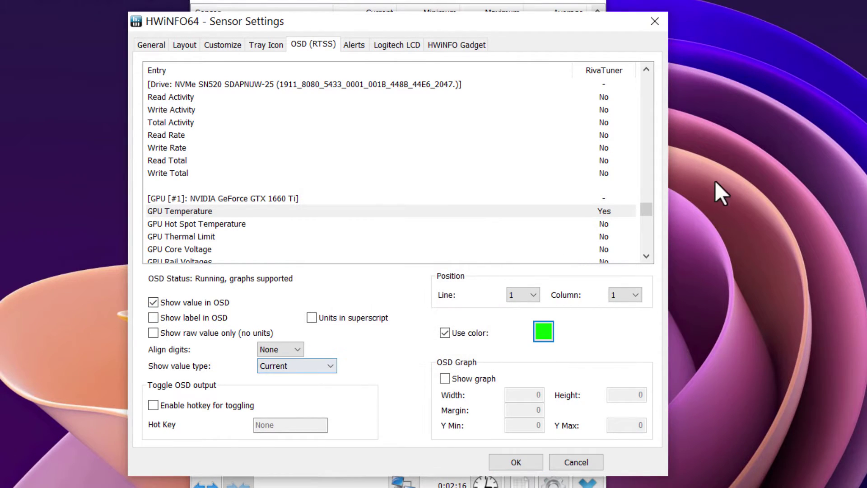
drag(644, 212, 649, 235)
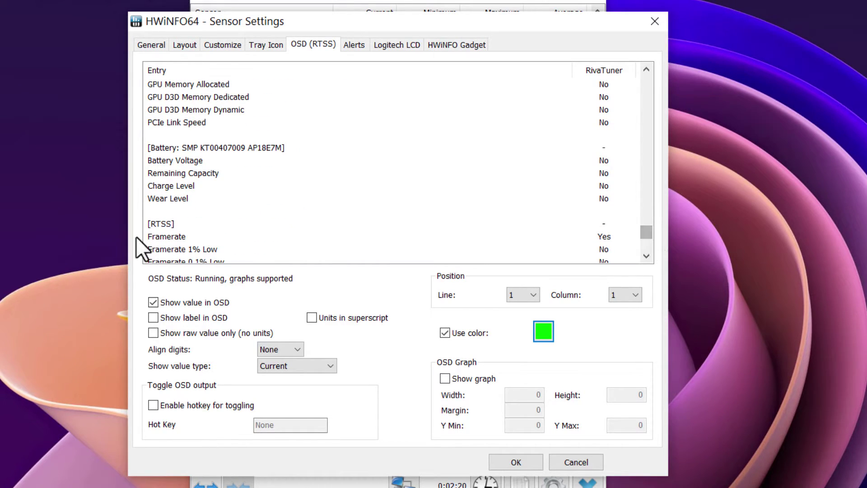
Place the RTSS Framerate readout on OSD line 3, column 1, in white.
click(154, 238)
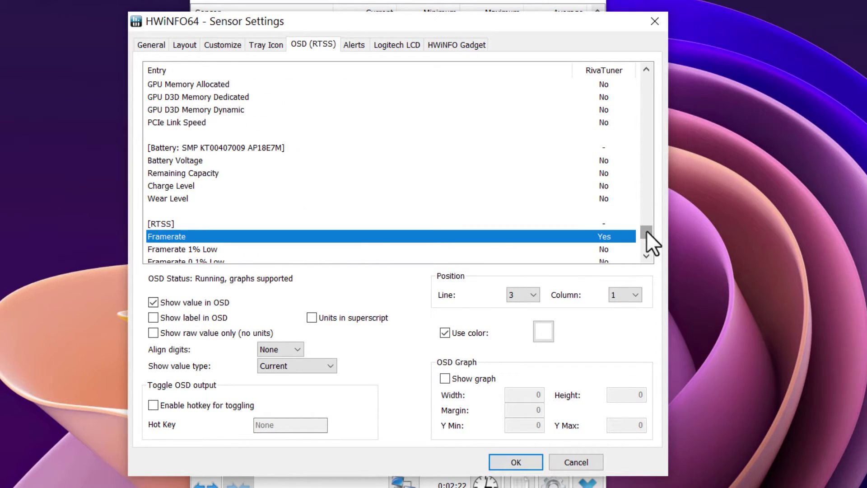
scroll(647, 230, down, 2)
click(201, 160)
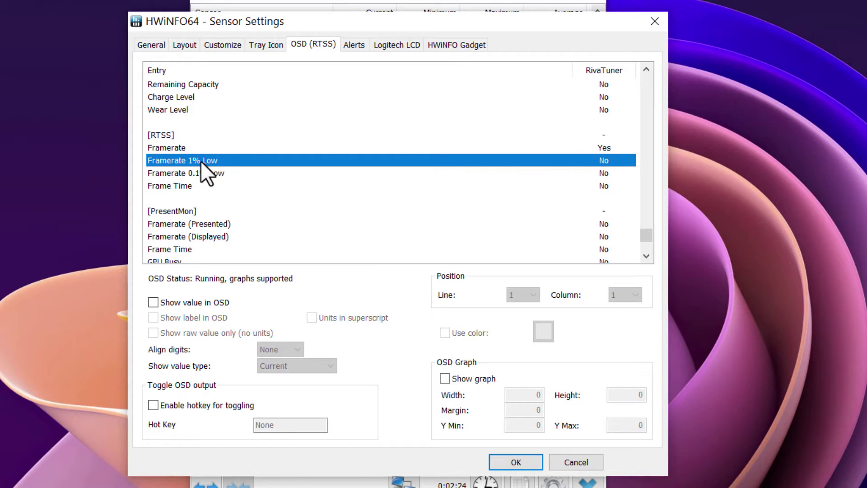
click(209, 184)
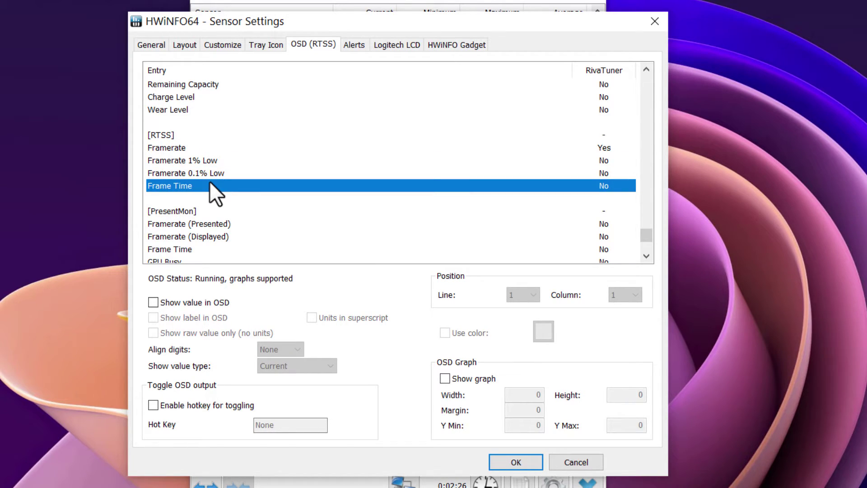
click(167, 151)
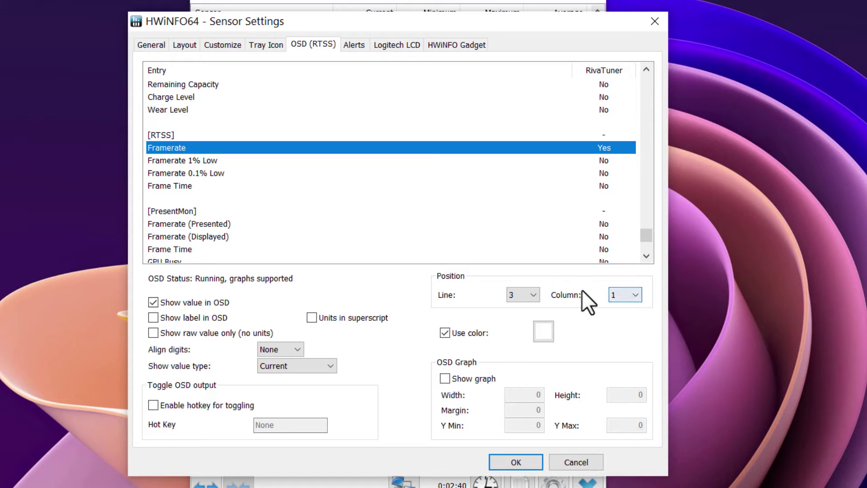
click(515, 292)
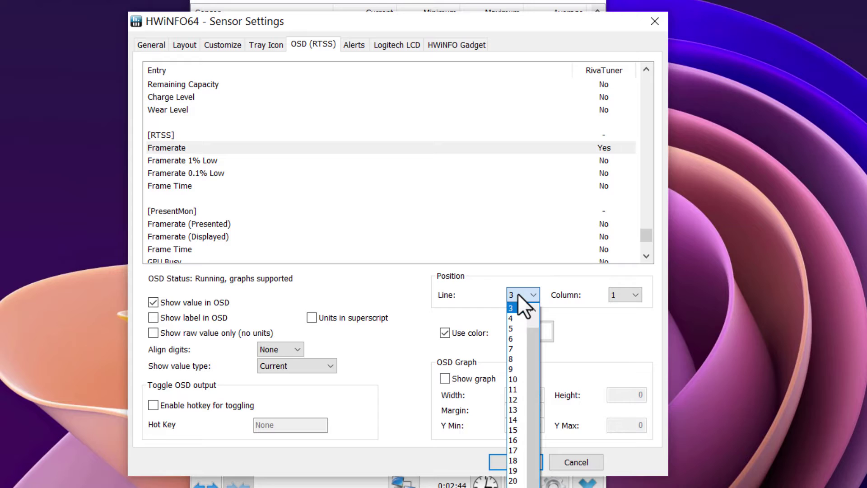
click(518, 293)
drag(651, 237, 651, 156)
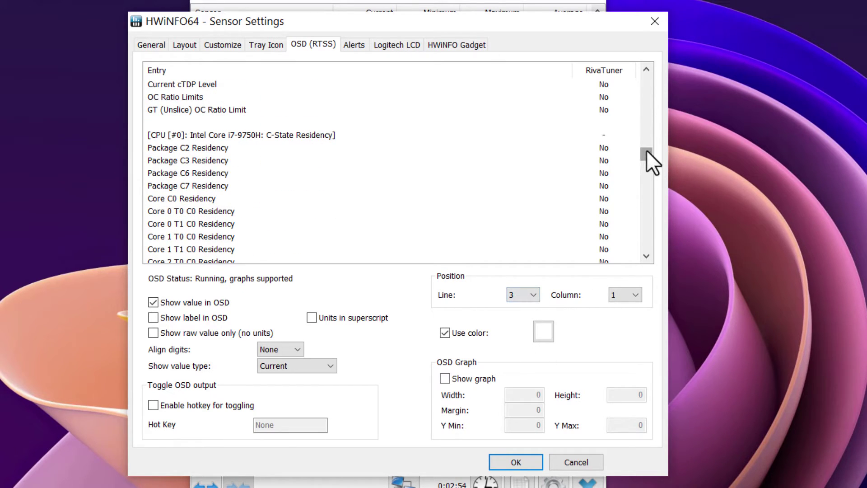
drag(646, 153, 647, 114)
click(204, 226)
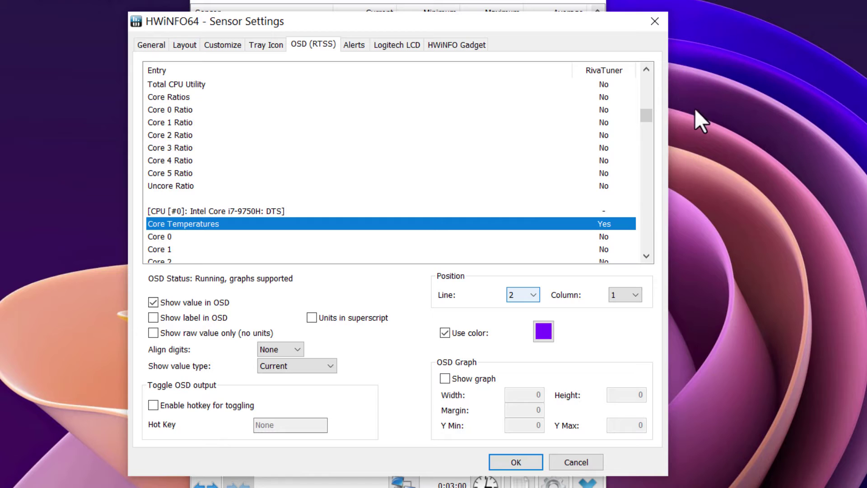
mouse_move(646, 117)
mouse_down()
mouse_move(642, 76)
mouse_move(651, 117)
mouse_up()
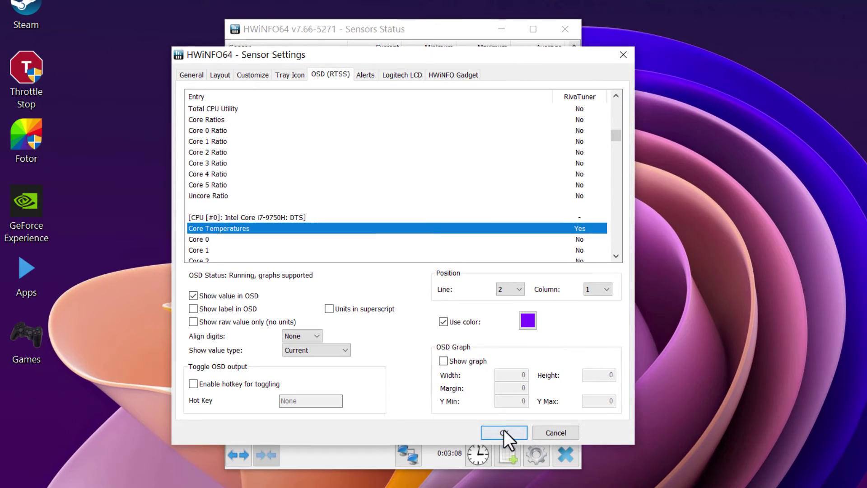
Save the Sensor Settings and minimize the Sensors Status window.
click(516, 462)
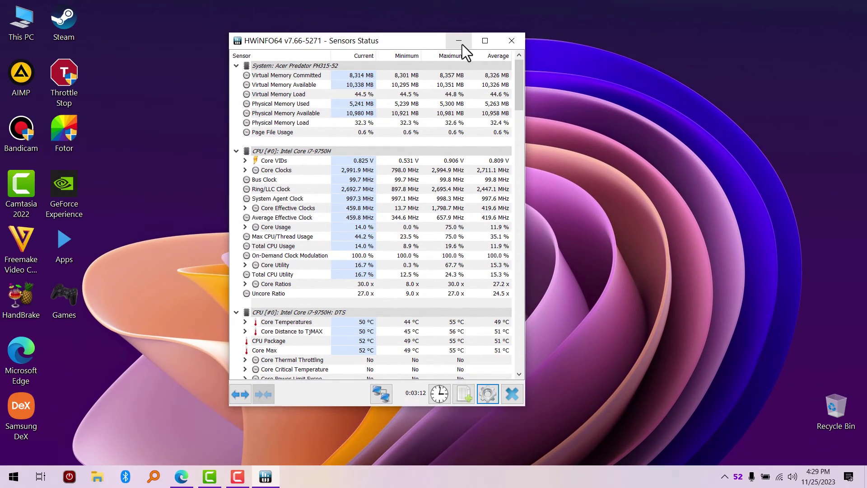
click(459, 41)
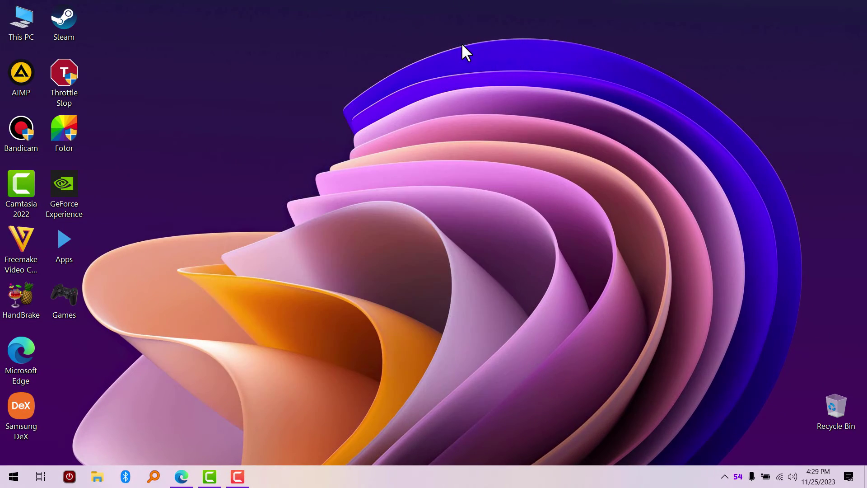